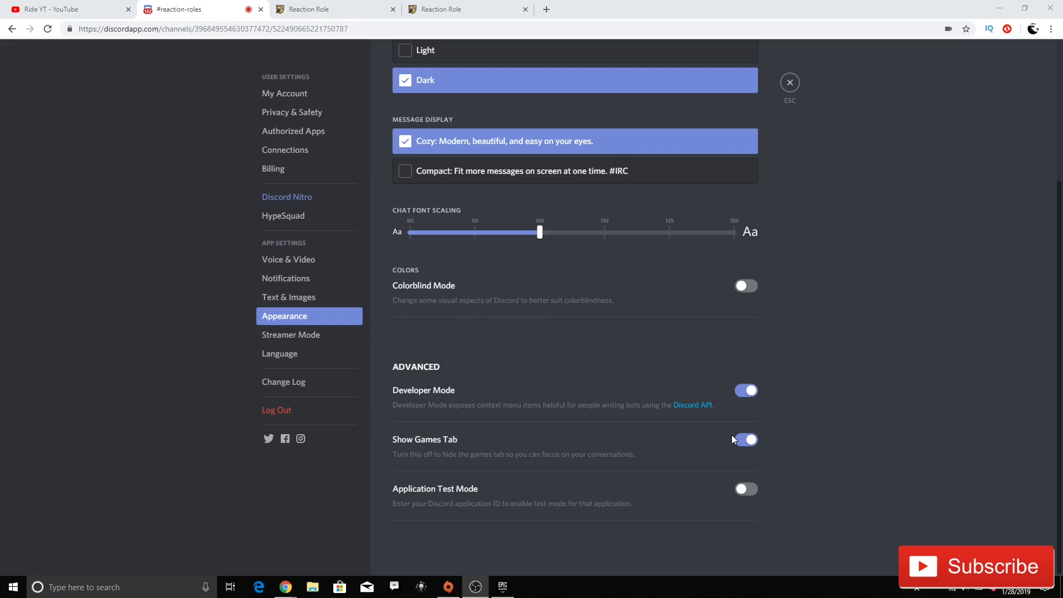
left_click(790, 82)
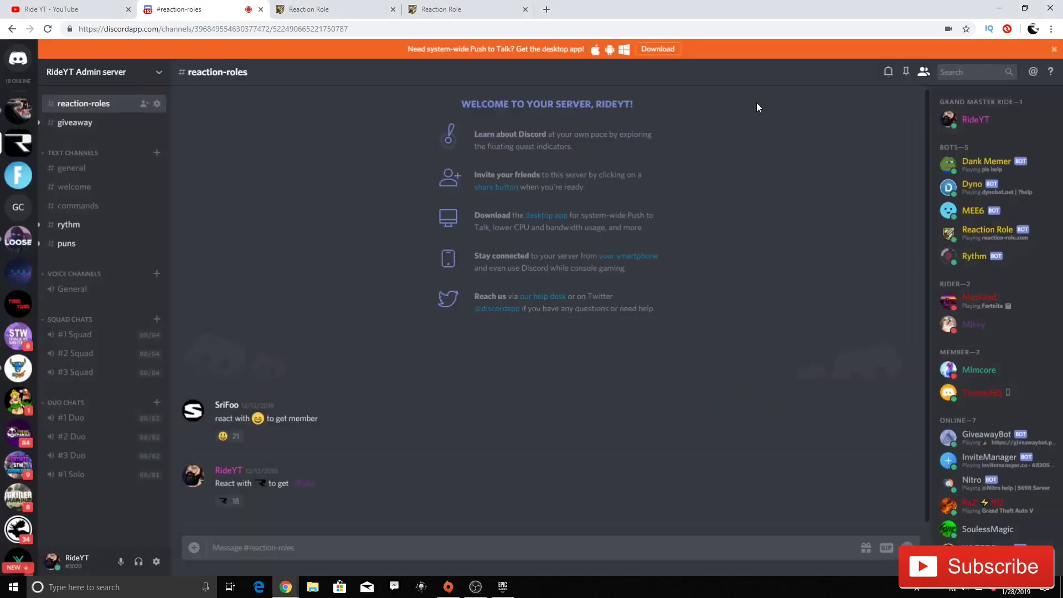
left_click(157, 560)
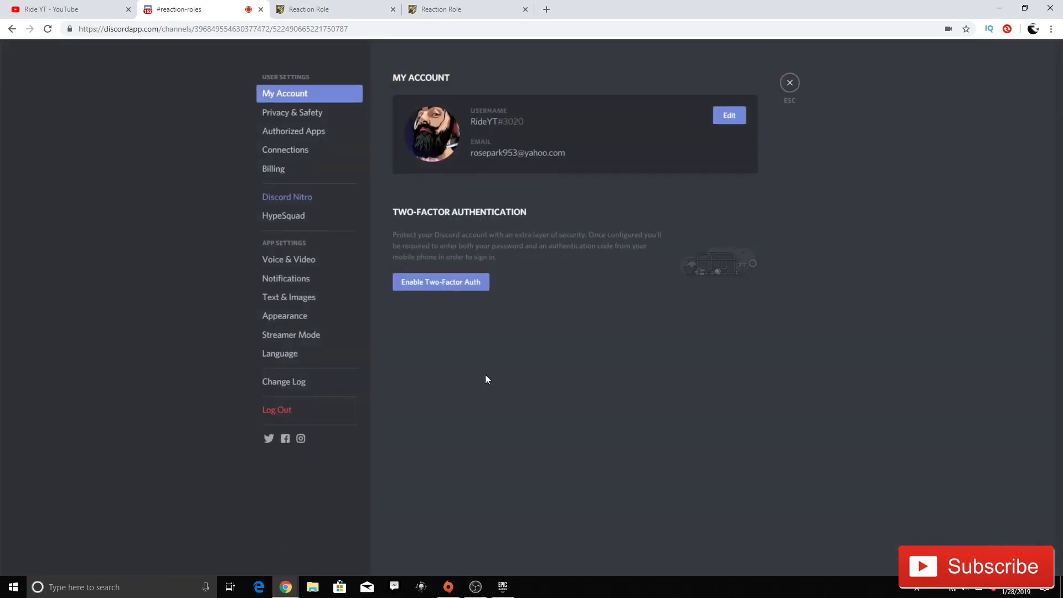
left_click(288, 316)
scroll(723, 451, "down", 2)
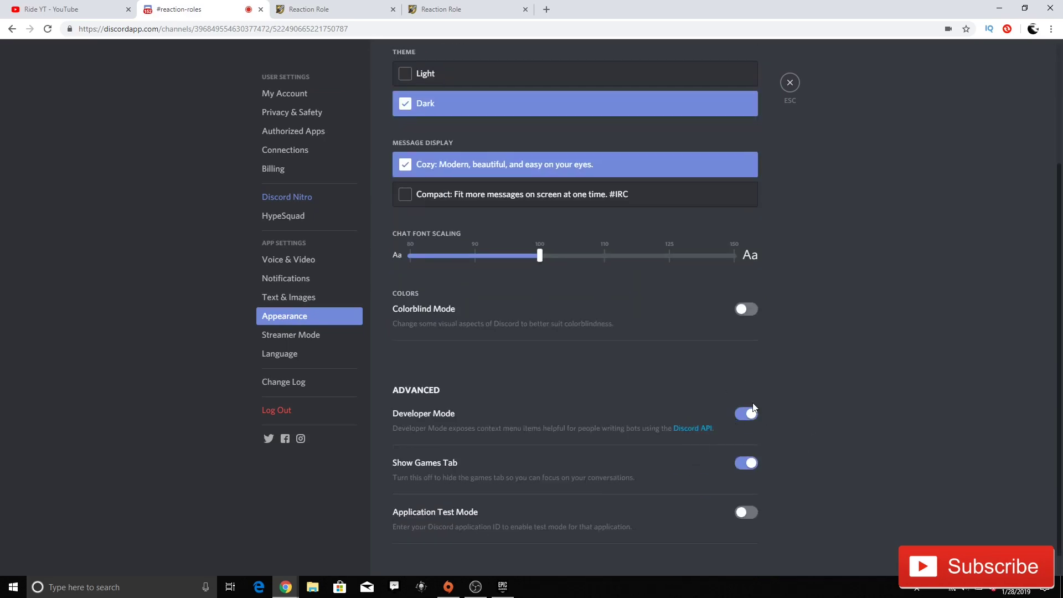
left_click(789, 82)
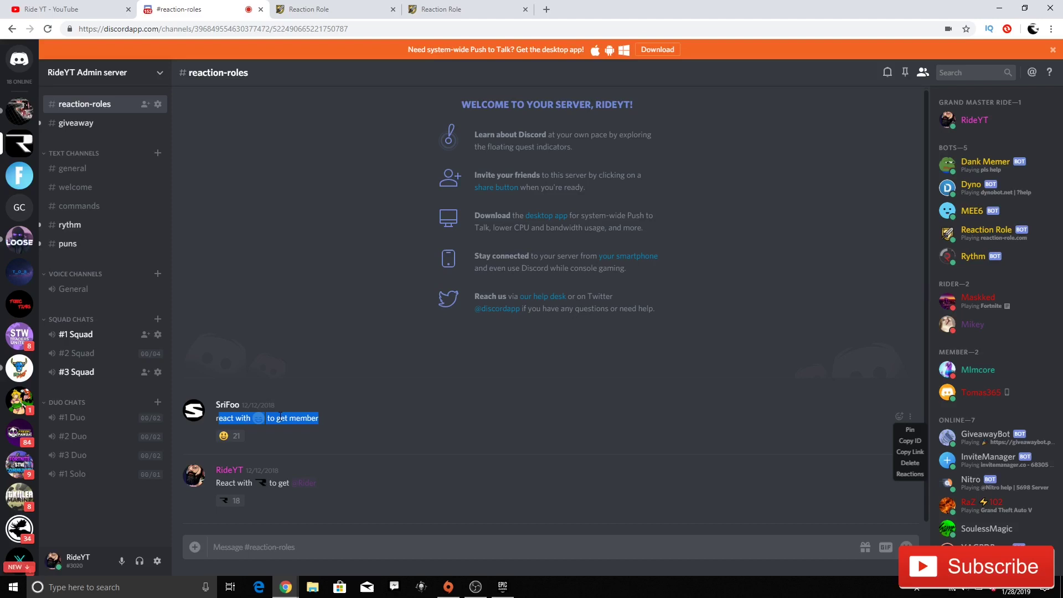
left_click(247, 439)
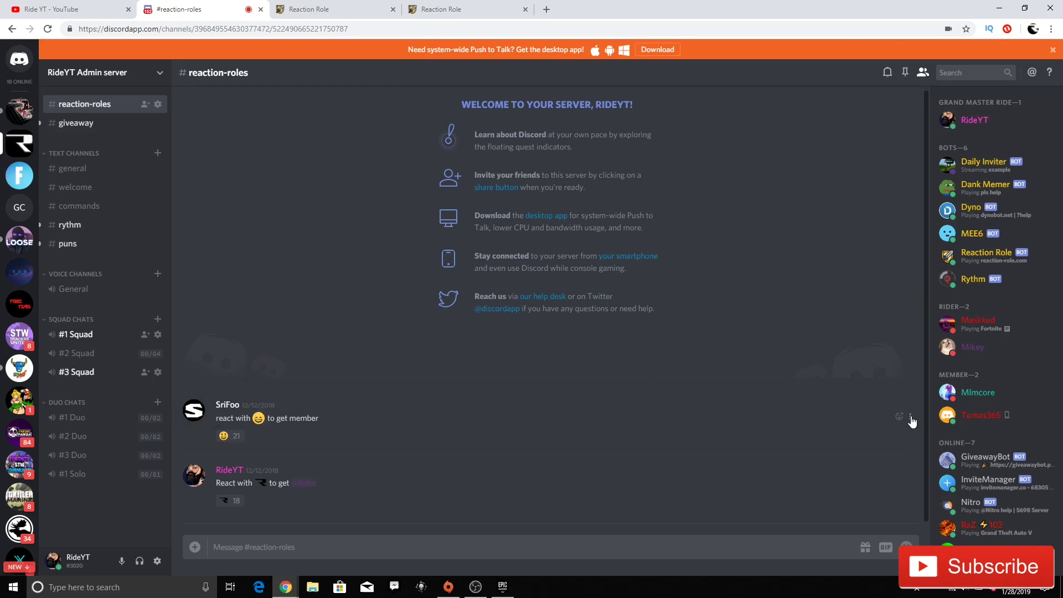
left_click(910, 419)
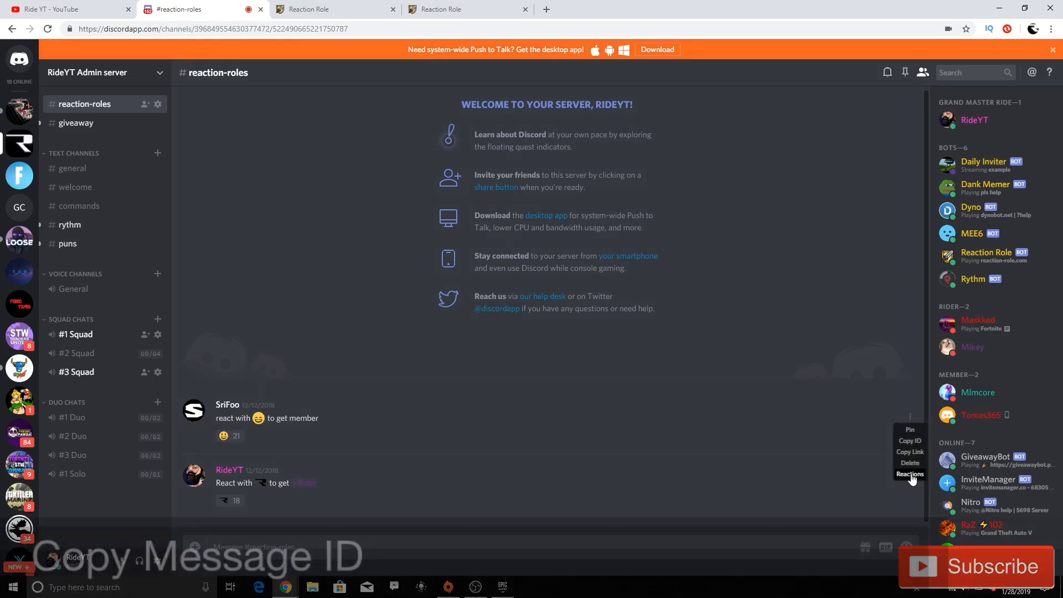
left_click(911, 441)
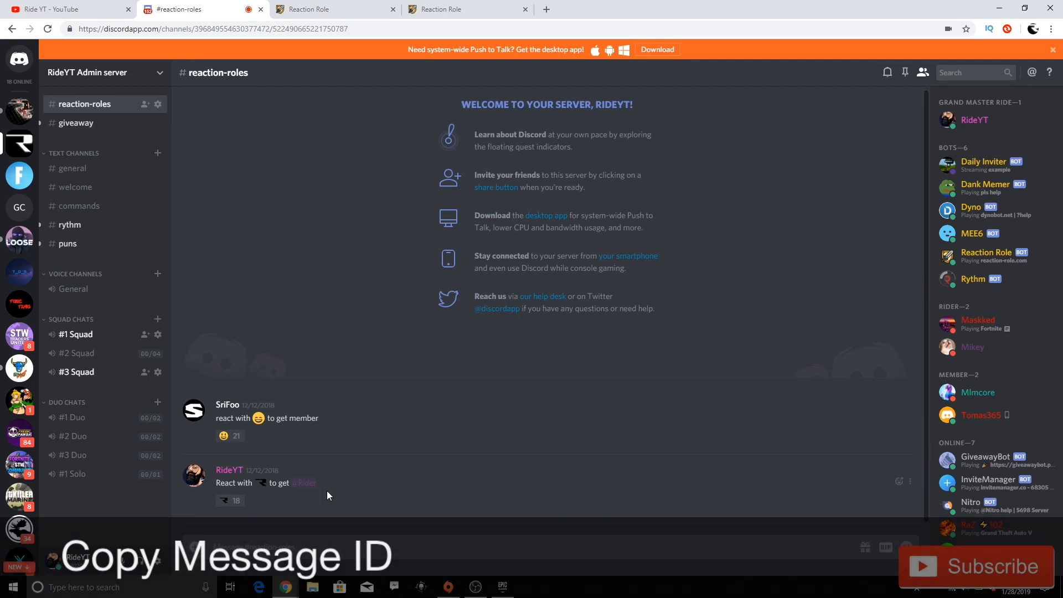
left_click(302, 546)
key("ctrl+v")
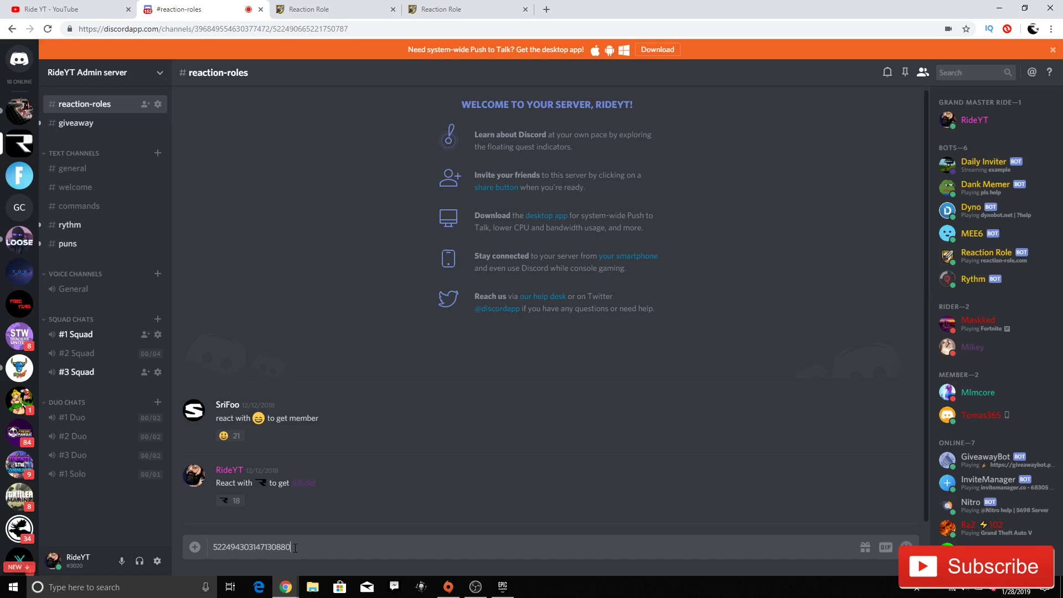
left_click_drag(302, 550, 184, 545)
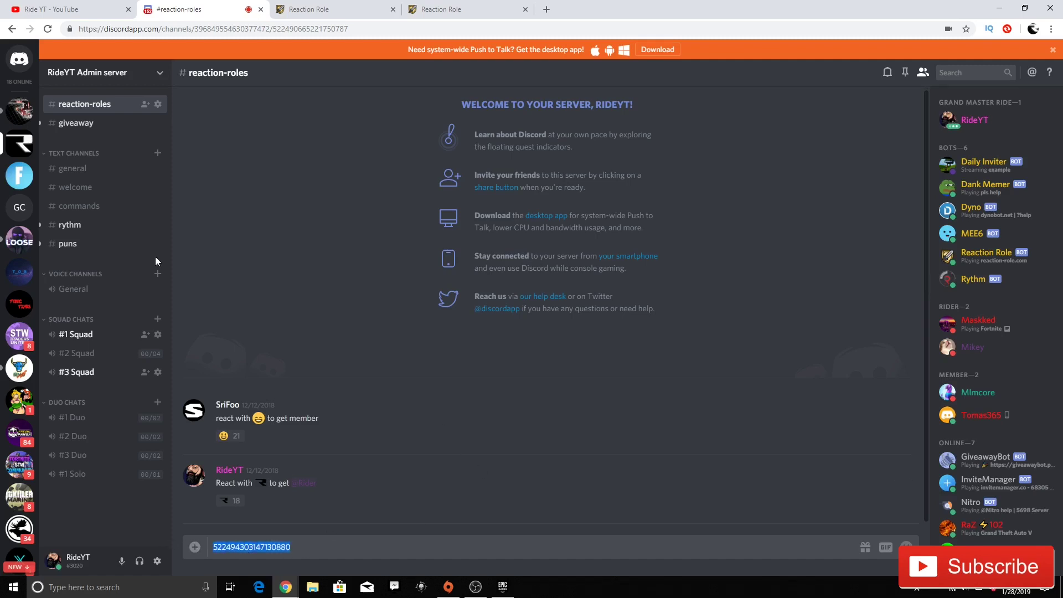
mouse_move(83, 187)
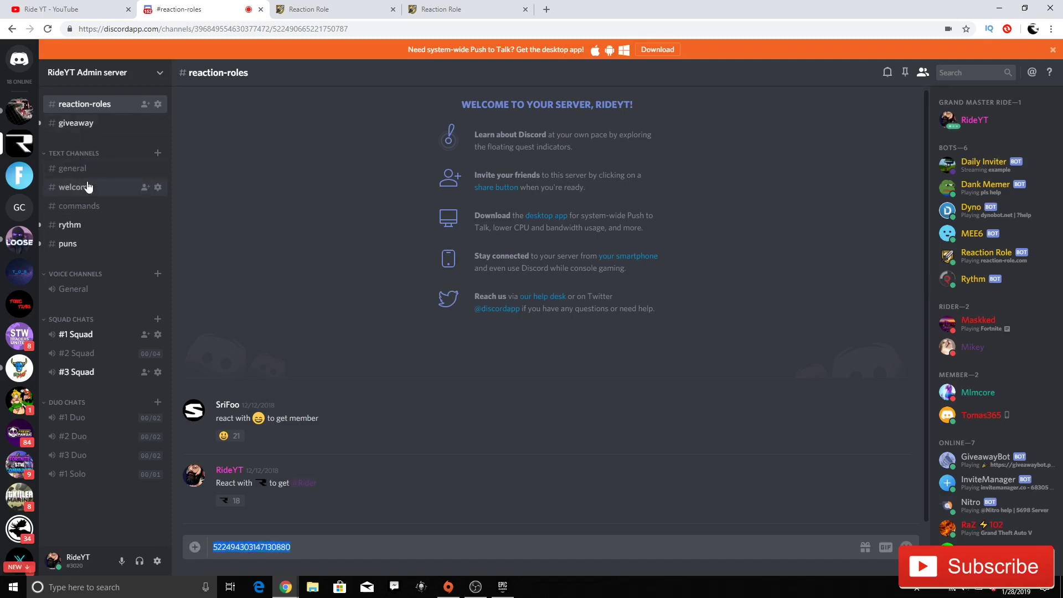
- Show #commands and highlight the message ID in the earlier r!addrole command
left_click(89, 212)
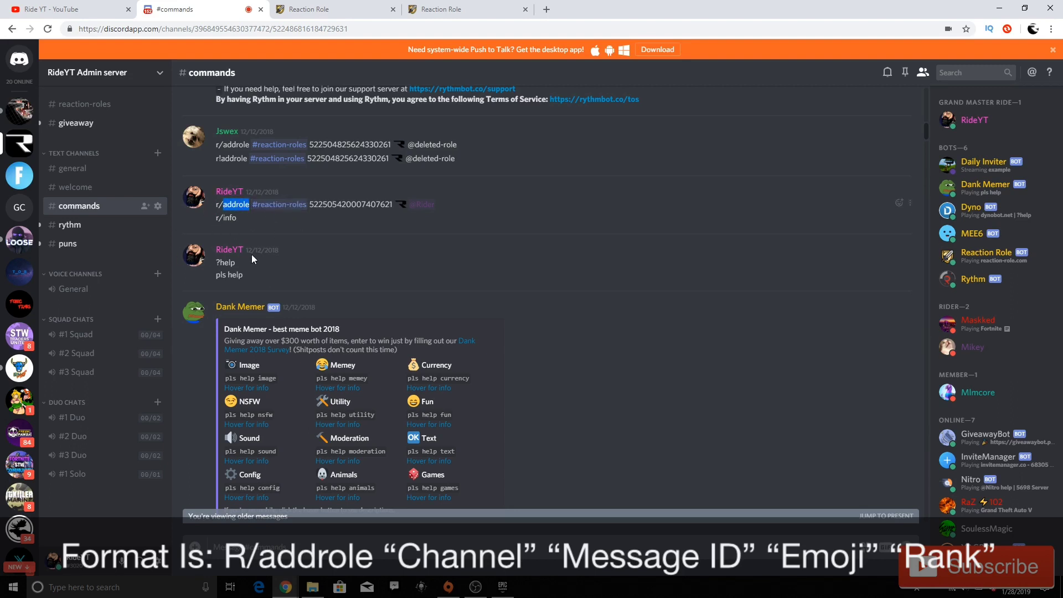
left_click(291, 221)
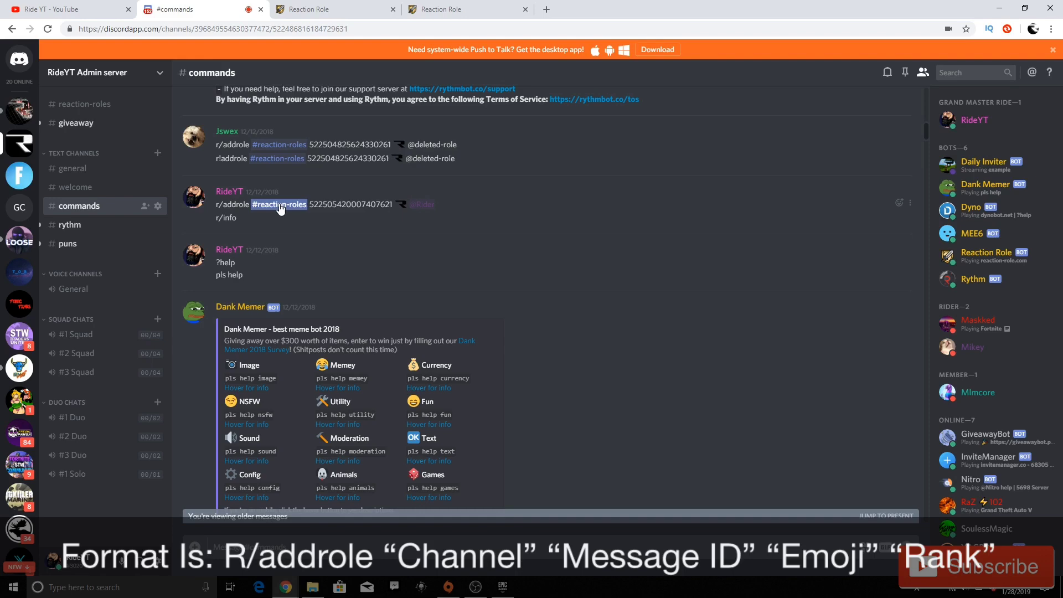
left_click_drag(311, 204, 387, 202)
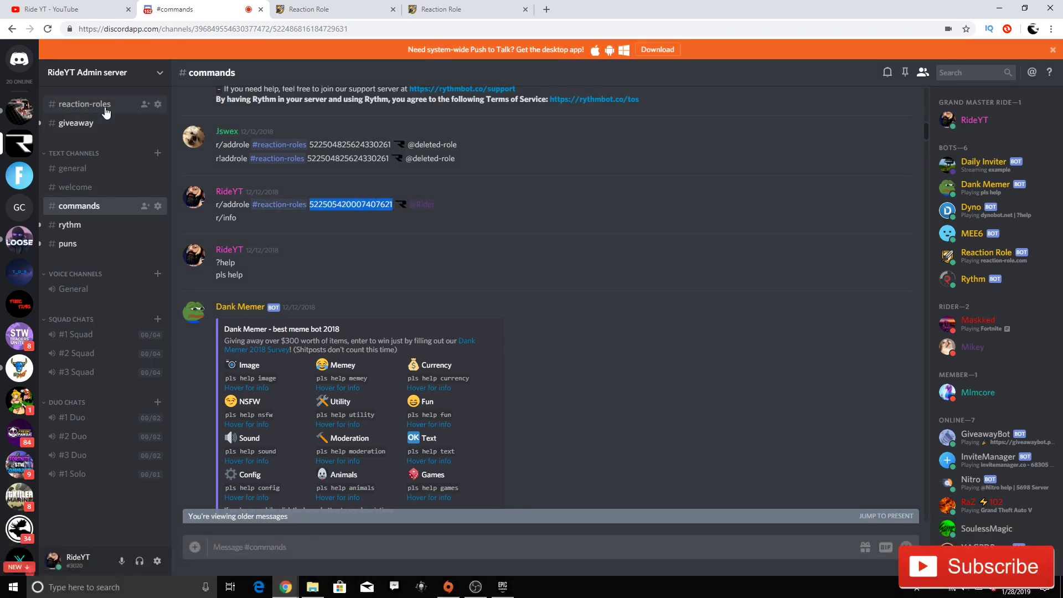
left_click(84, 104)
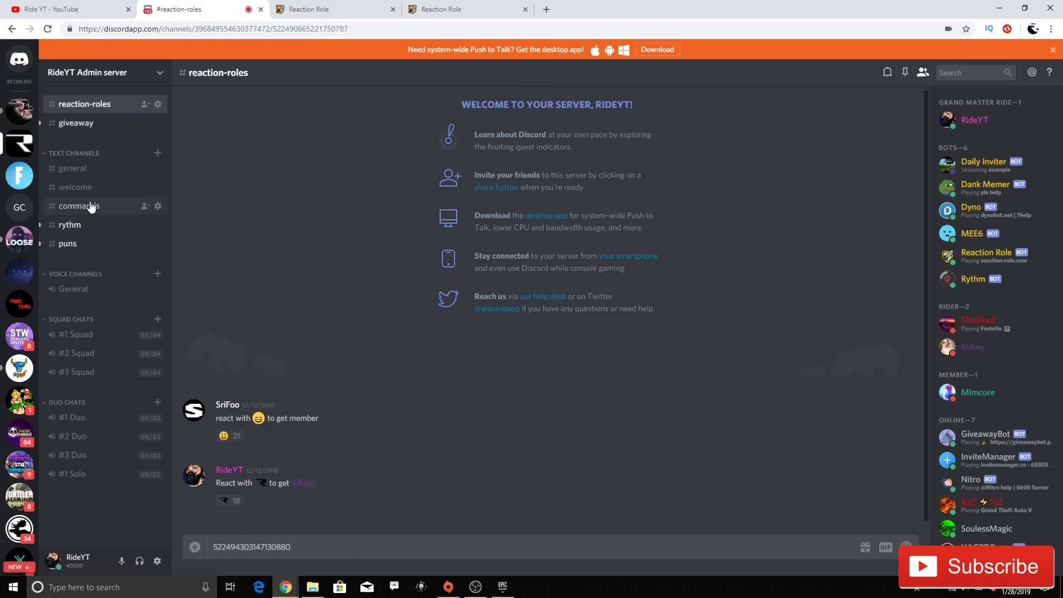
left_click(94, 206)
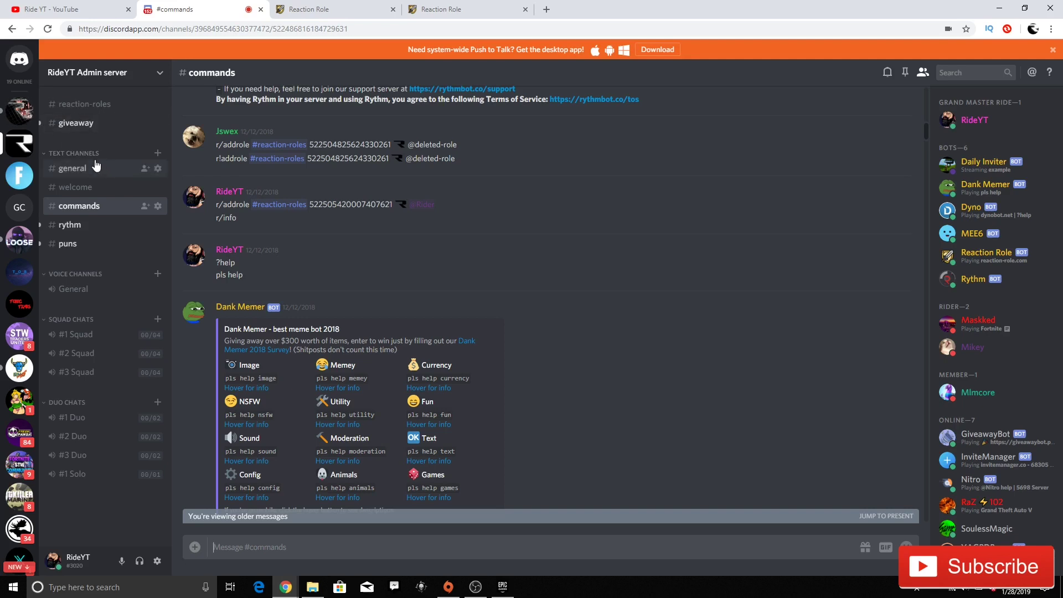
- Cut the pasted ID from the #reaction-roles message box, then return to the RideYT Admin server
left_click(81, 109)
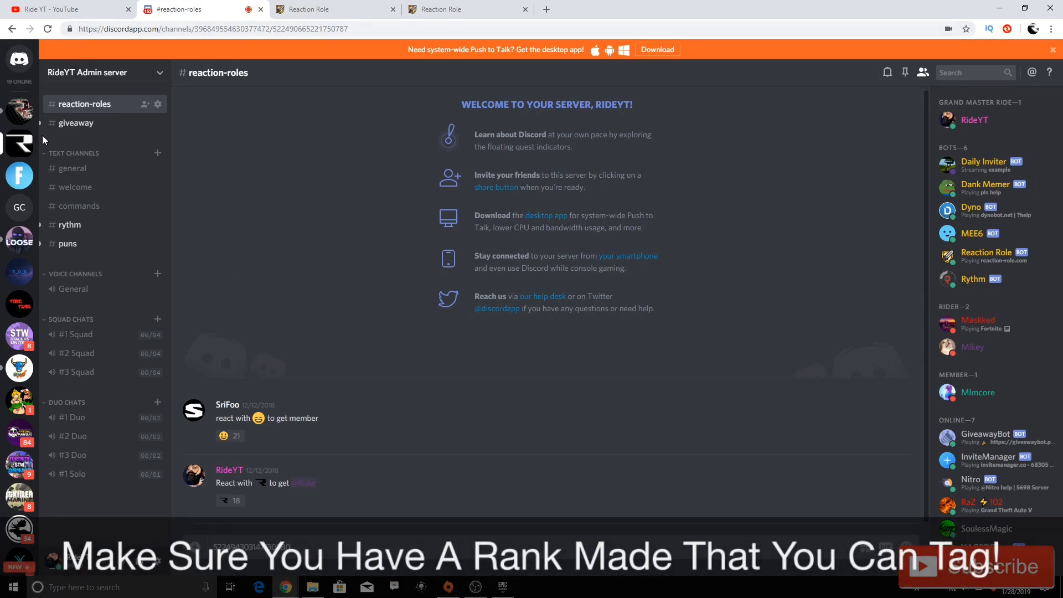
left_click(83, 205)
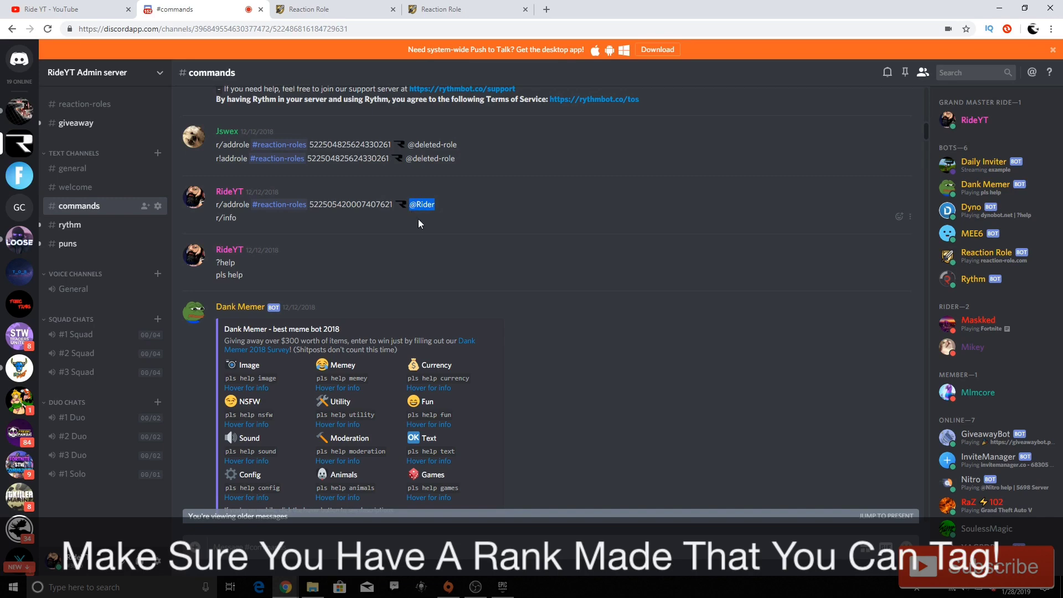
left_click(85, 105)
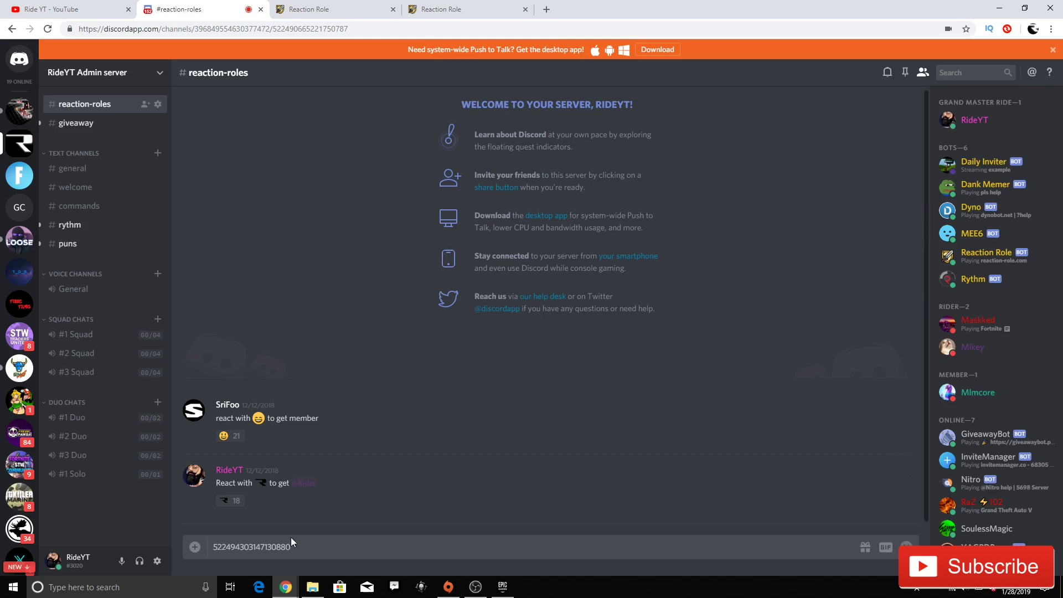
left_click_drag(293, 548, 99, 554)
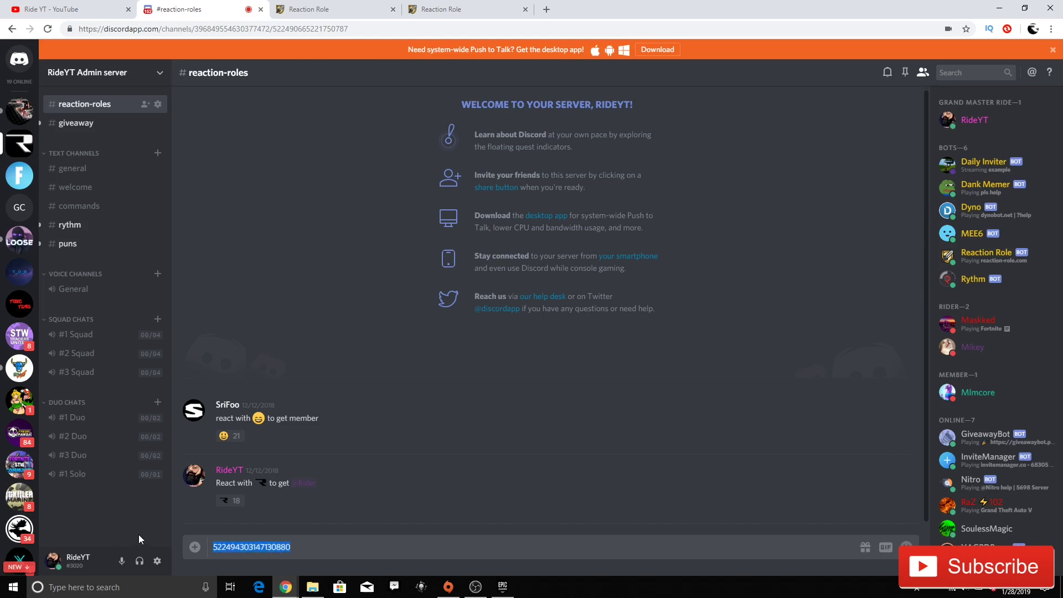
key("ctrl+x")
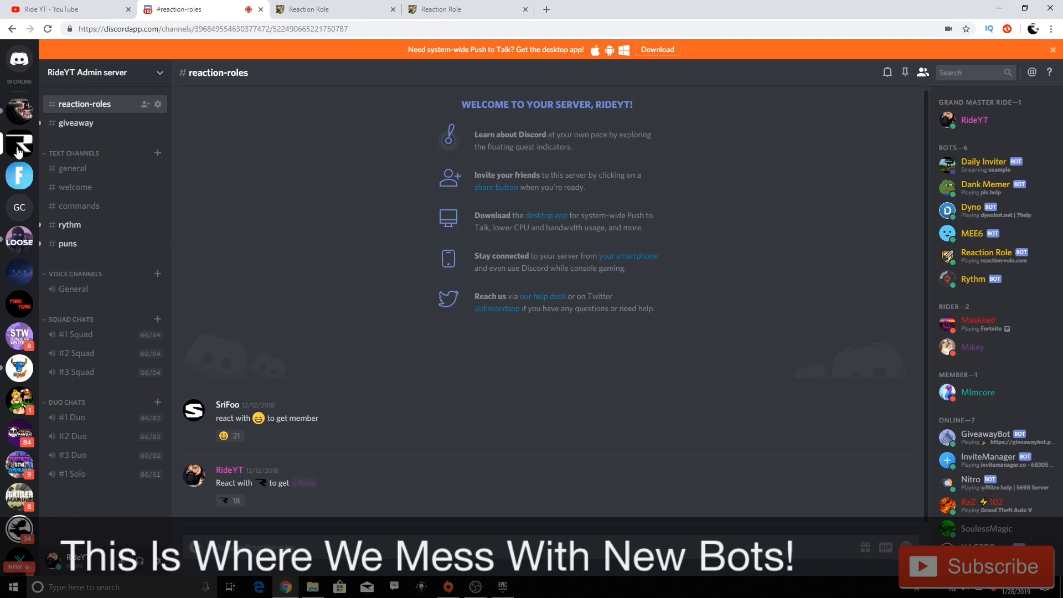
left_click(19, 111)
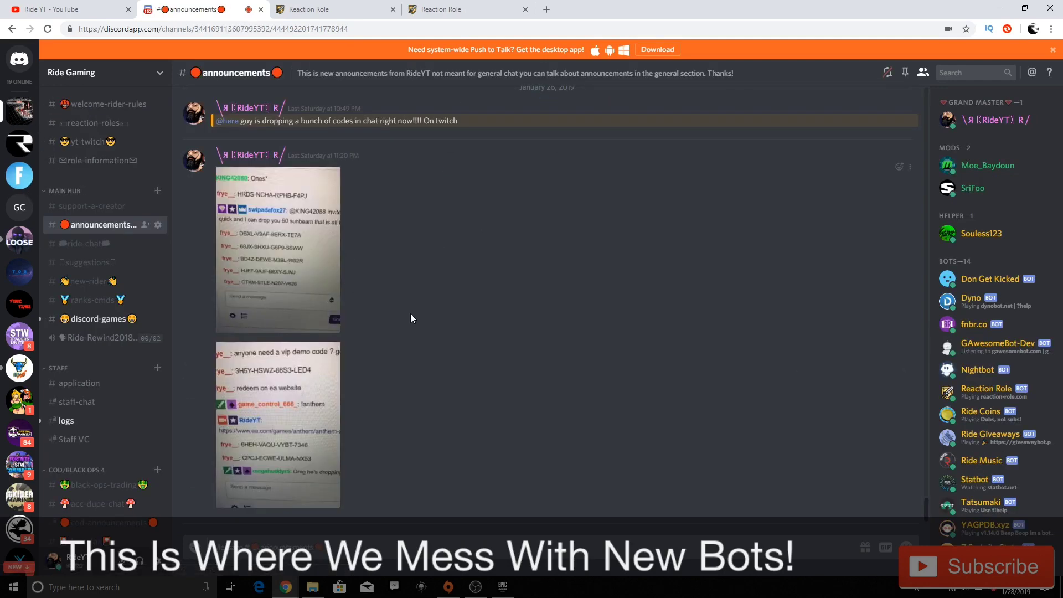
left_click(23, 146)
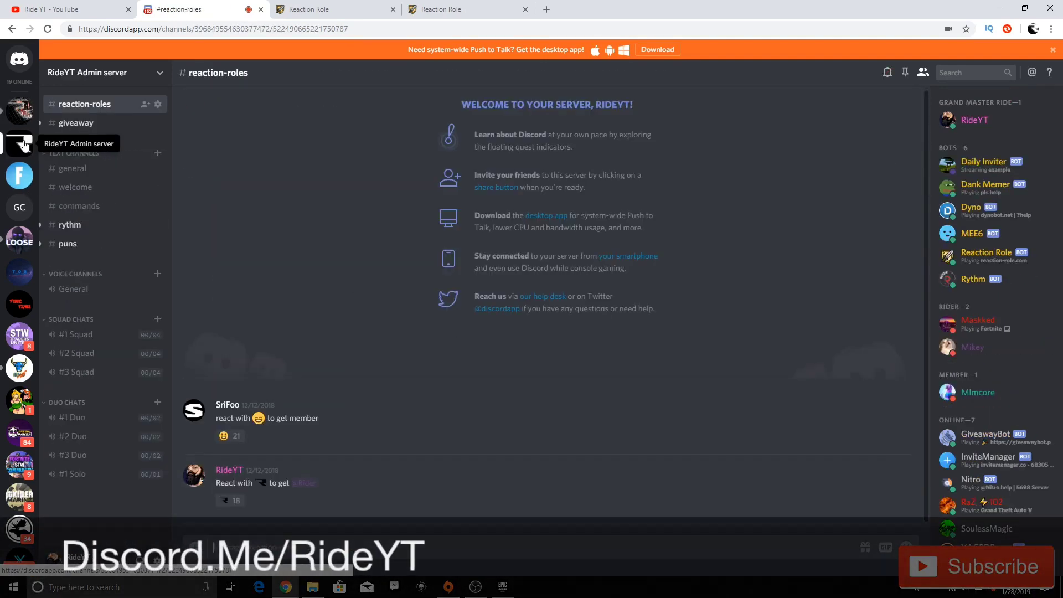